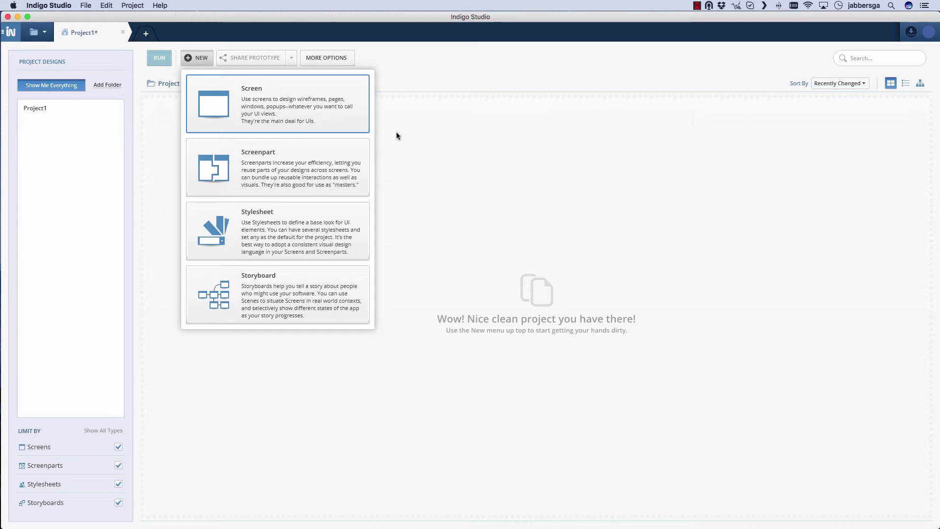
Create a new Screen in the project from the NEW menu.
click(341, 126)
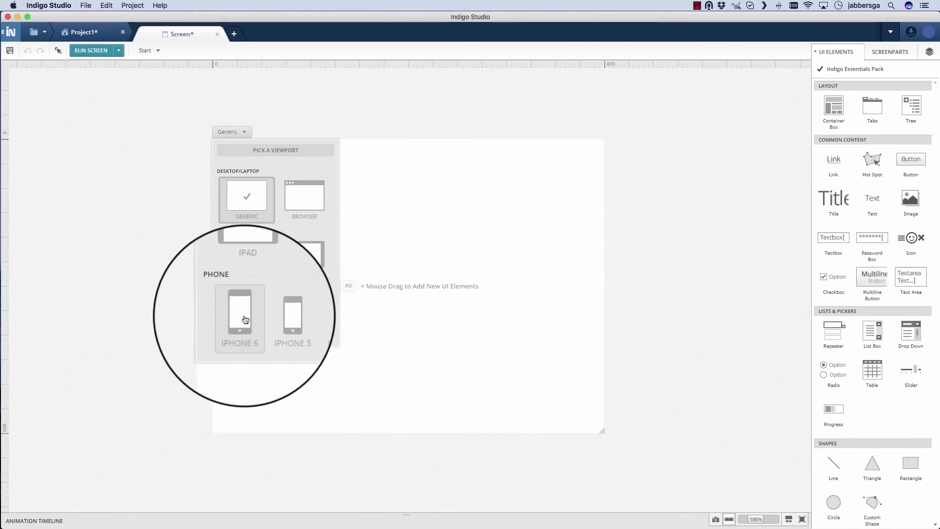
Apply the iPhone 6 viewport, try transparency and orientation, then stretch the canvas to about 688 wide.
click(244, 319)
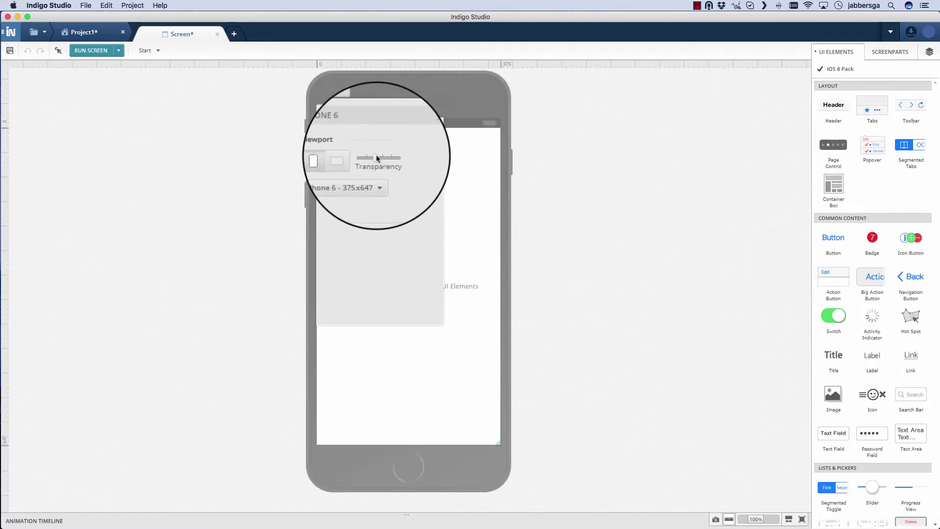
mouse_move(381, 158)
mouse_down()
mouse_move(392, 157)
mouse_move(362, 157)
mouse_up()
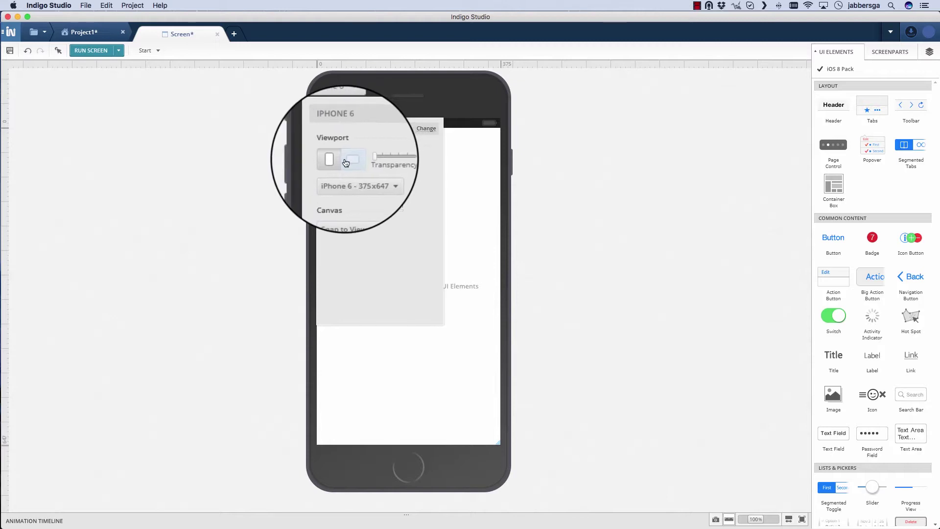
click(348, 164)
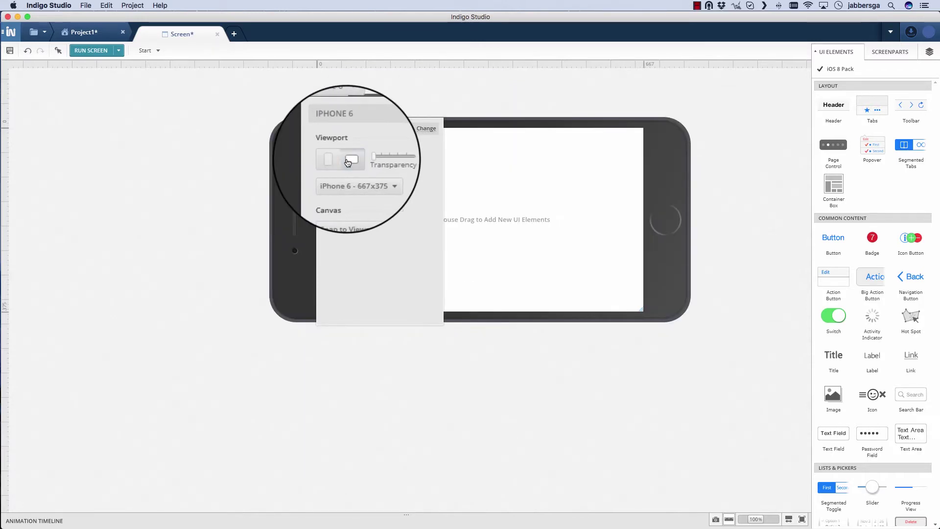
click(335, 162)
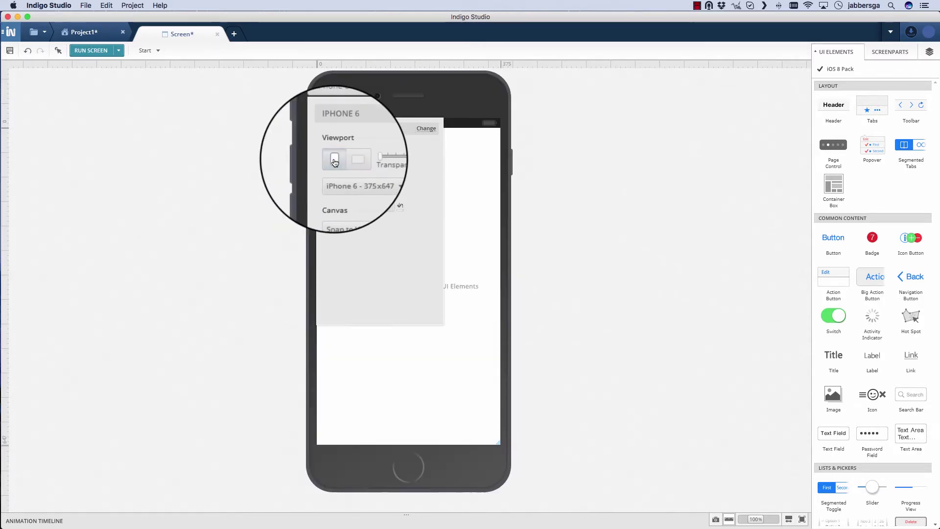
drag(494, 440, 653, 443)
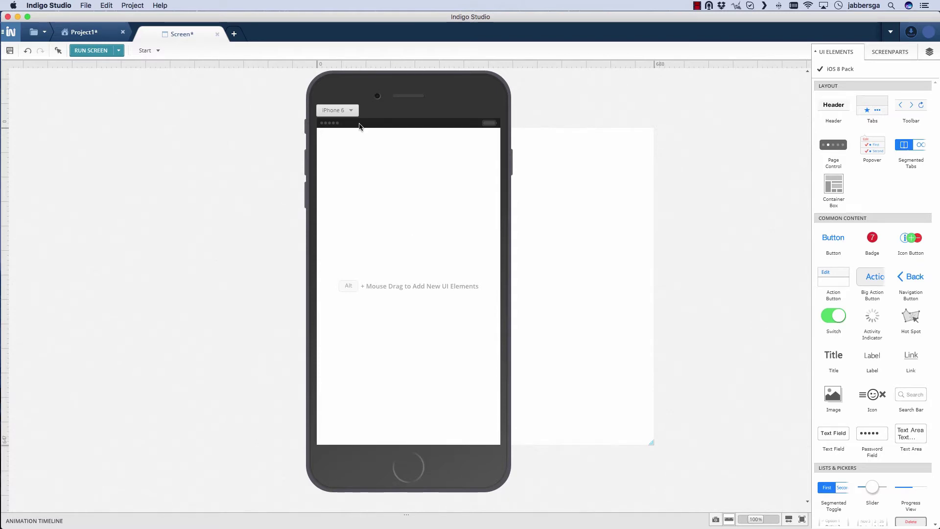
Change the iPhone 6 Canvas setting to Snap to Viewport and close the device panel.
click(350, 110)
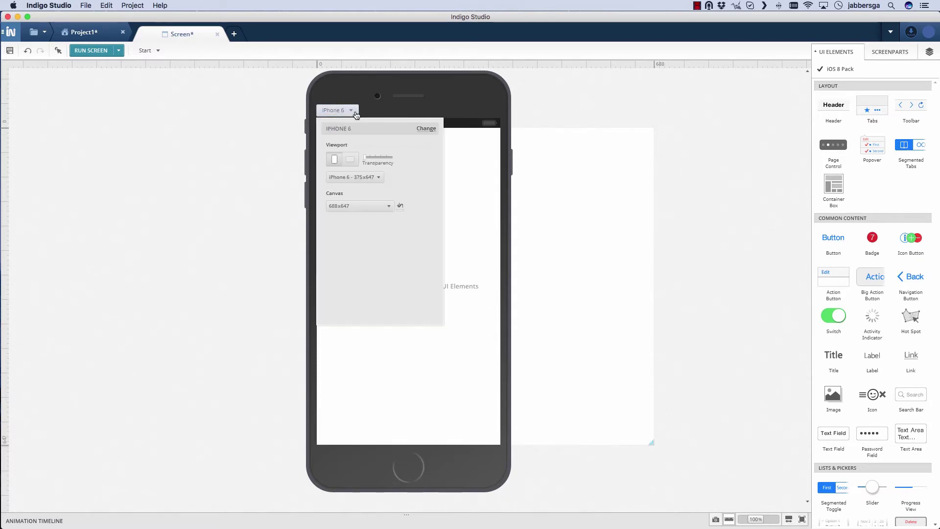
click(381, 209)
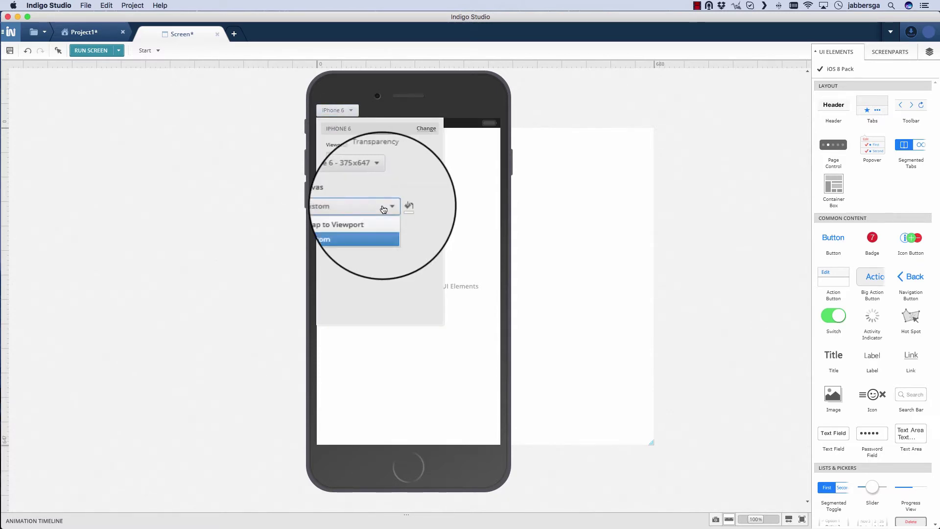
click(342, 218)
click(461, 225)
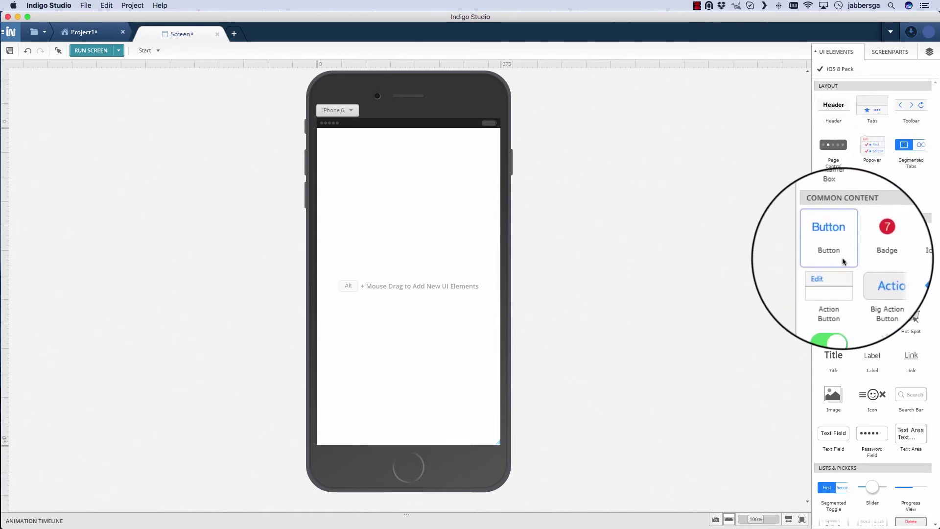
scroll(843, 265, down, 5)
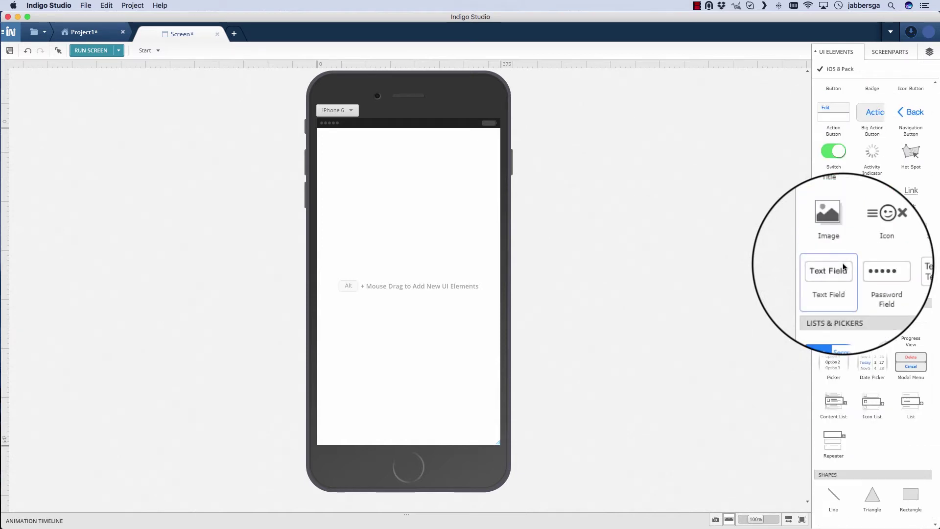
scroll(842, 264, up, 5)
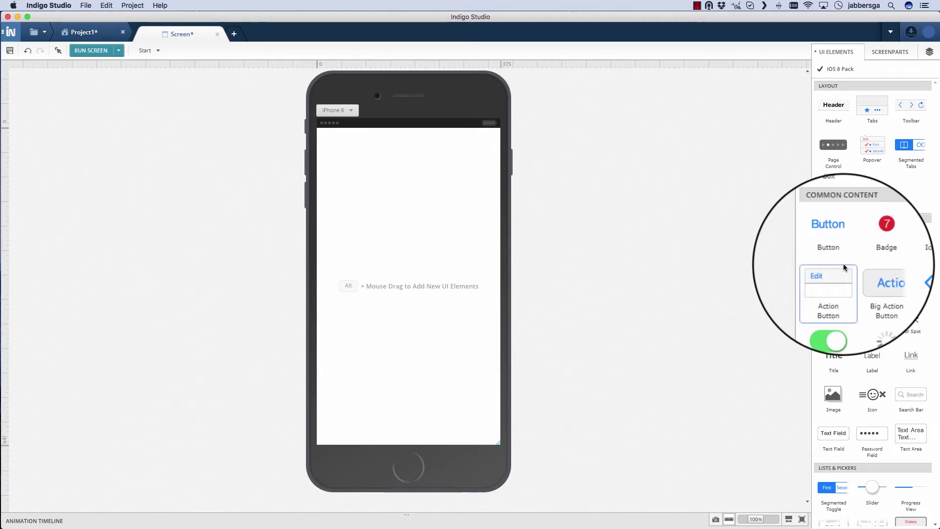
scroll(843, 264, down, 2)
scroll(842, 264, up, 2)
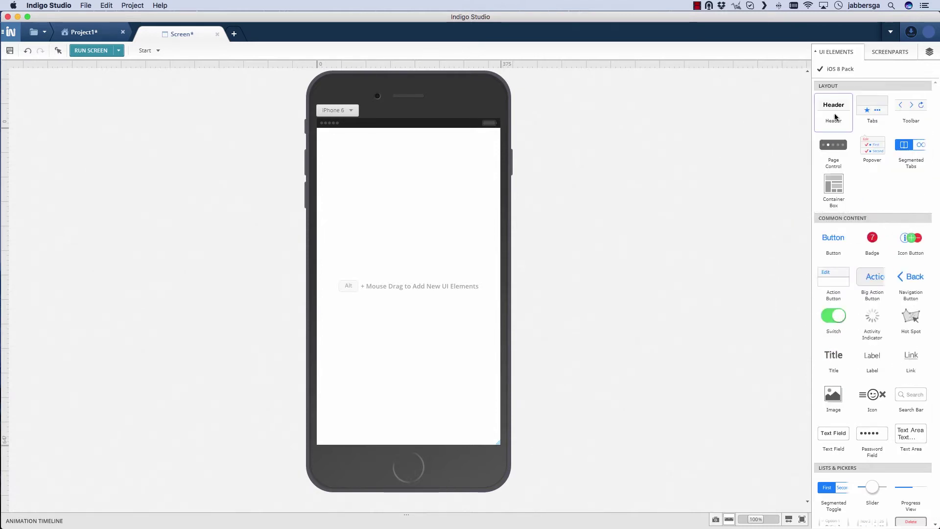
Add a 'Home' header and a Content List below it, duplicating message rows down the screen.
click(471, 147)
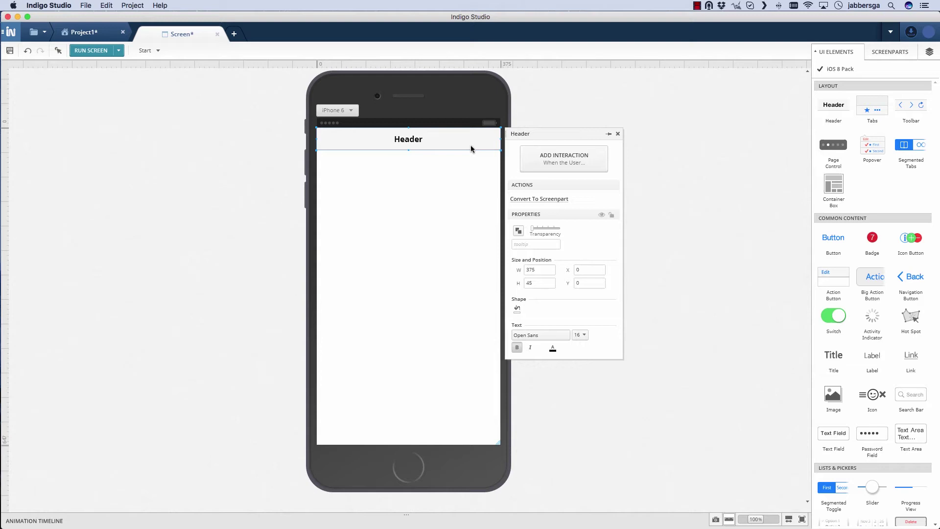
text(Home)
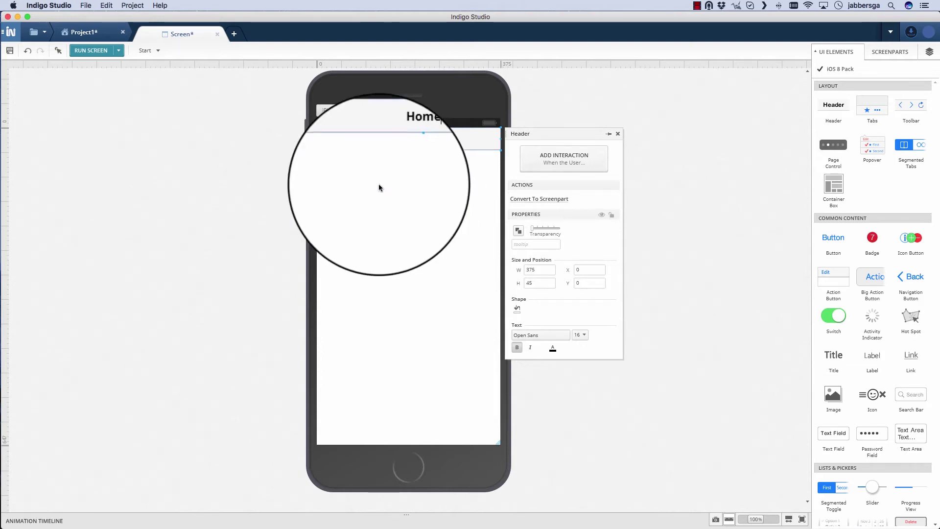
click(352, 174)
text(cont)
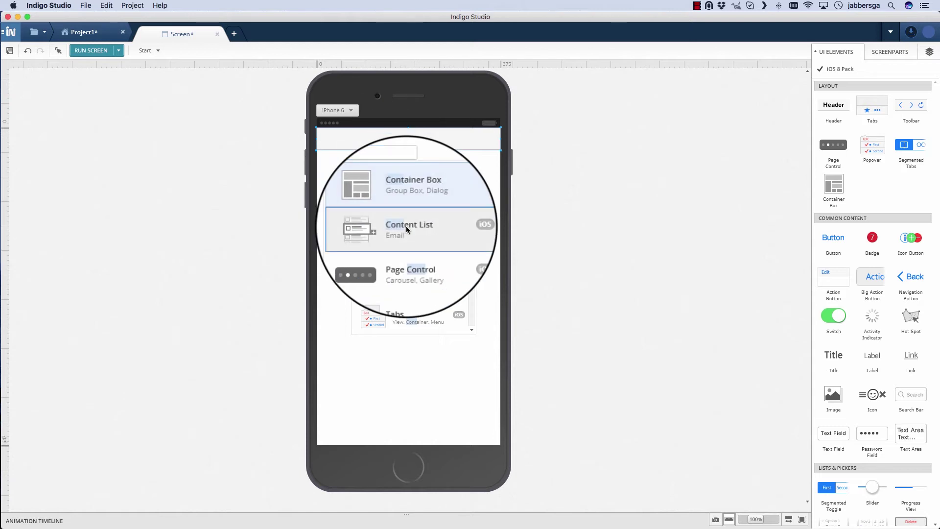
click(407, 228)
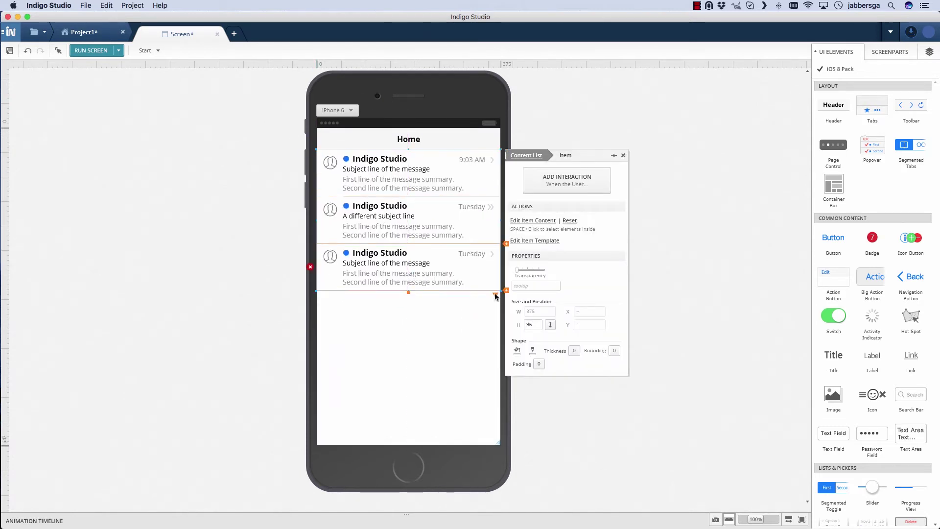
drag(496, 295, 493, 449)
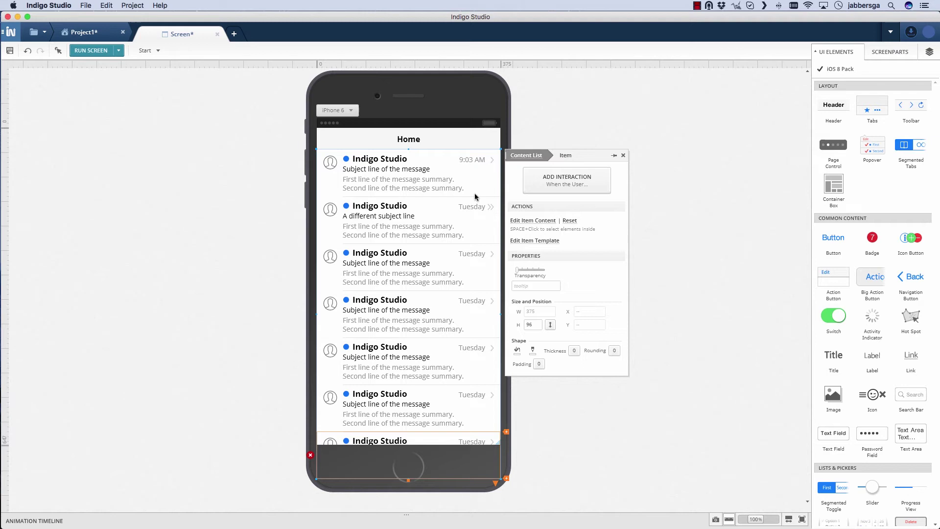
click(478, 180)
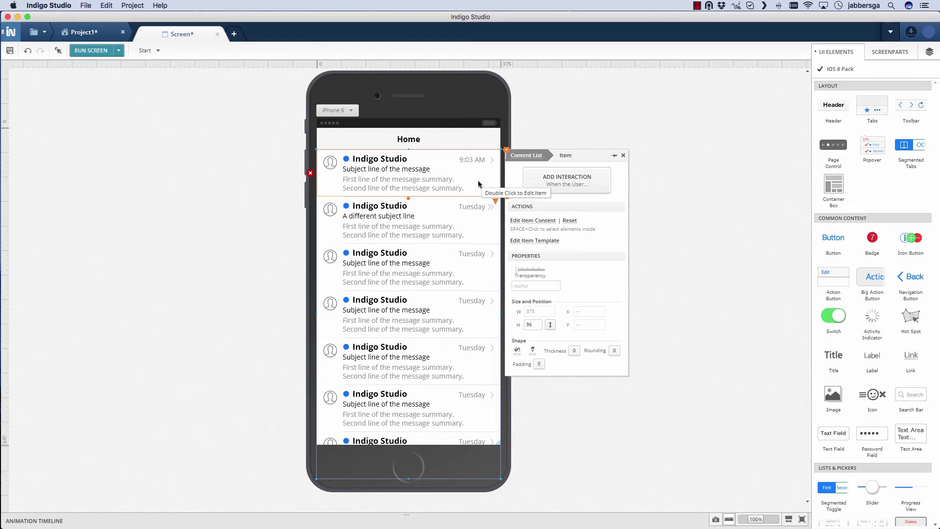
Give the first message row a Taps interaction navigating to a newly created Screen1.
click(593, 185)
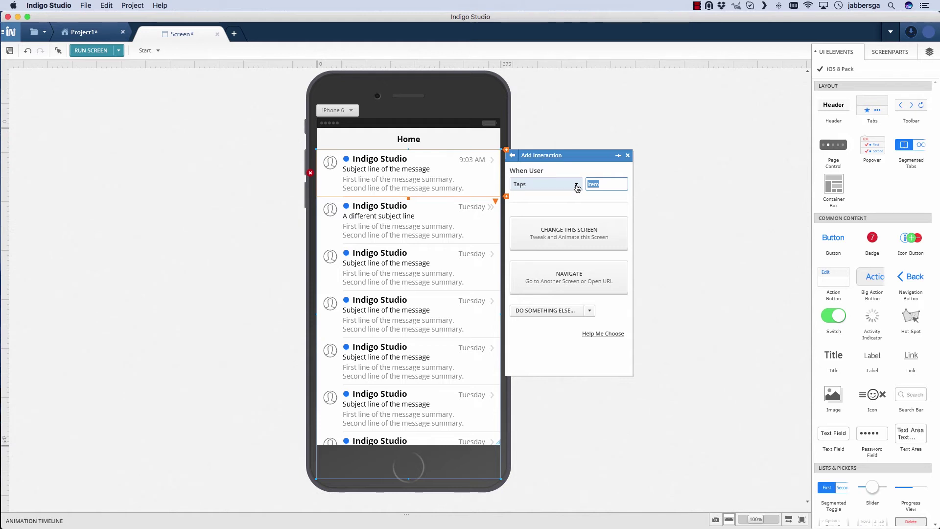
click(578, 189)
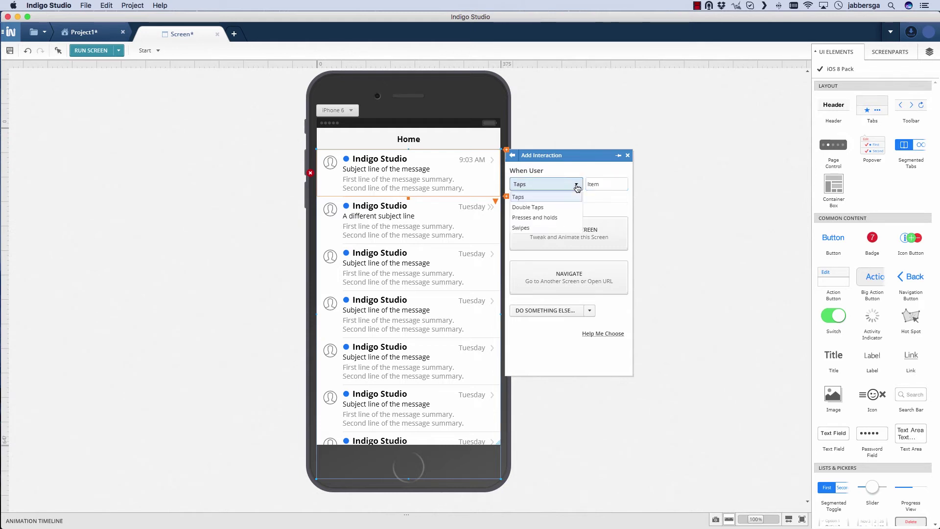
click(542, 229)
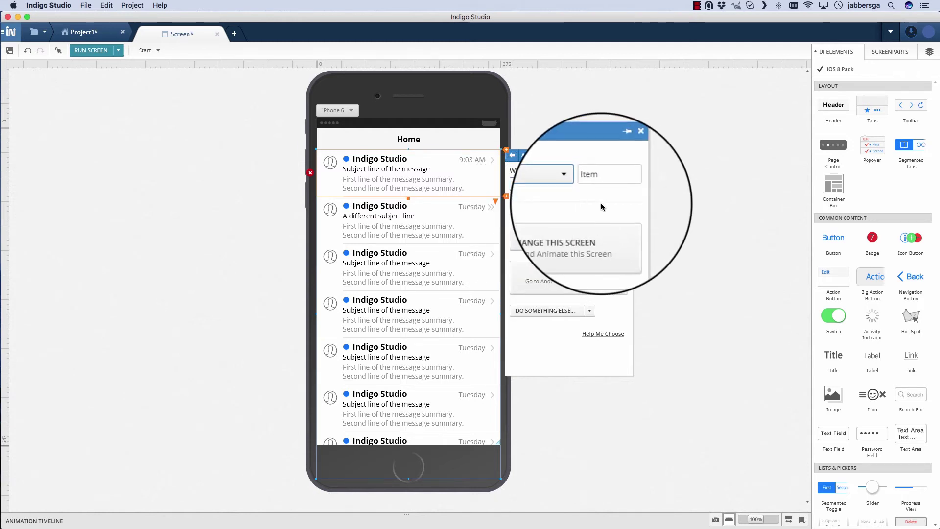
click(567, 274)
click(578, 247)
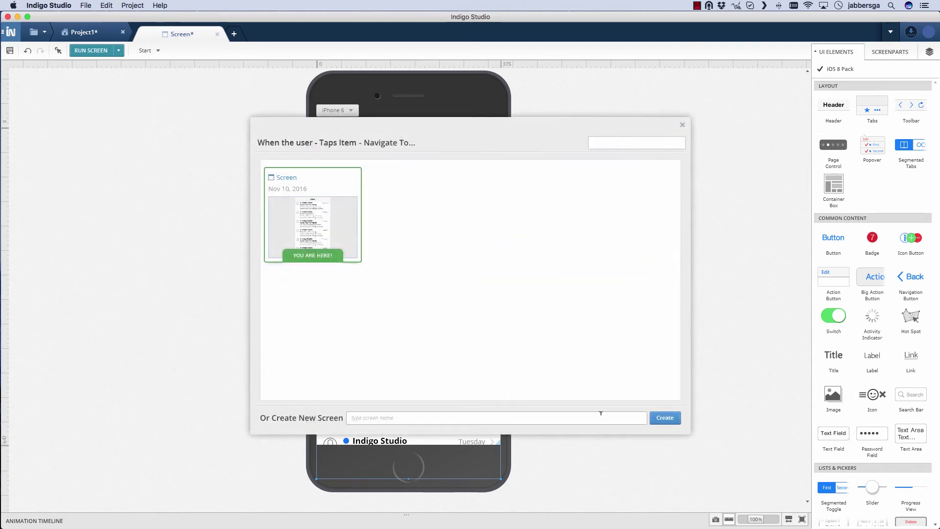
click(666, 417)
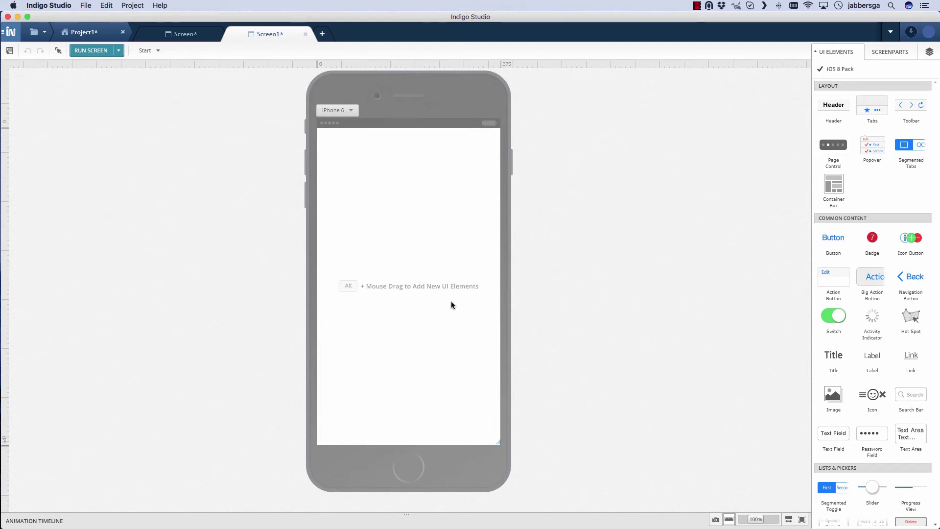
Add a header across the top of Screen1 titled 'Message'.
drag(833, 107, 462, 158)
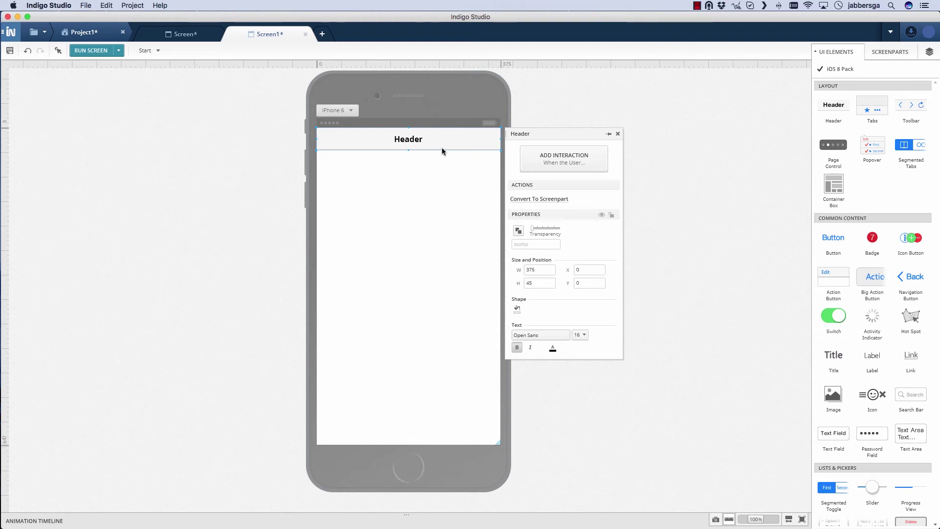
text(Message)
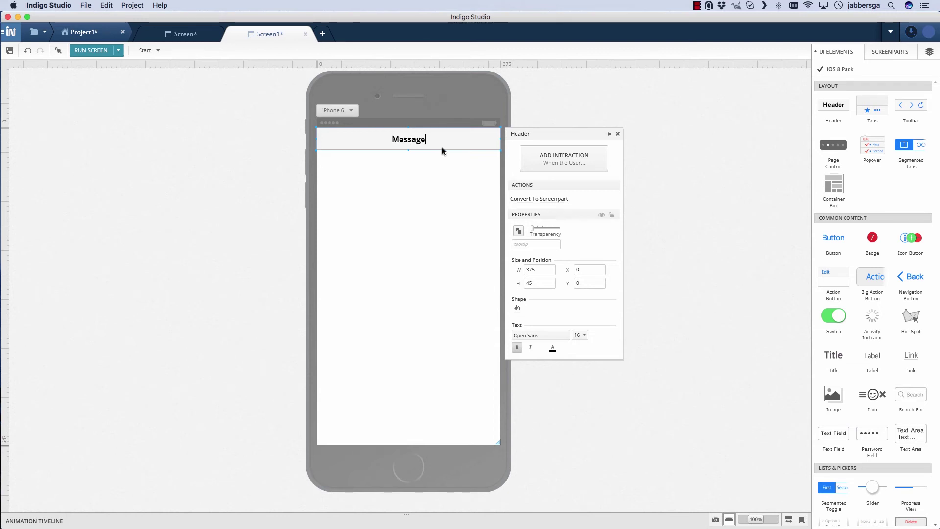
click(412, 181)
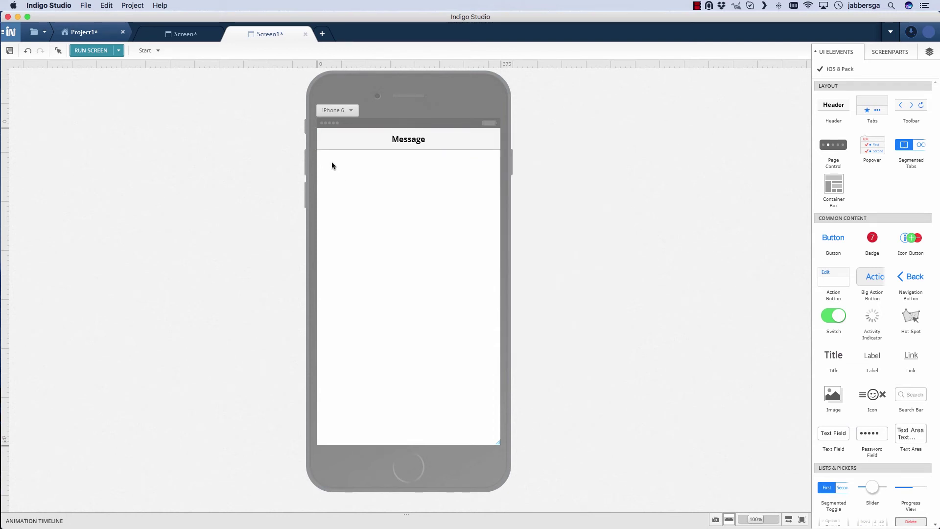
Quick-add a Back navigation button and place it at the header's left end.
double_click(331, 163)
text(bac)
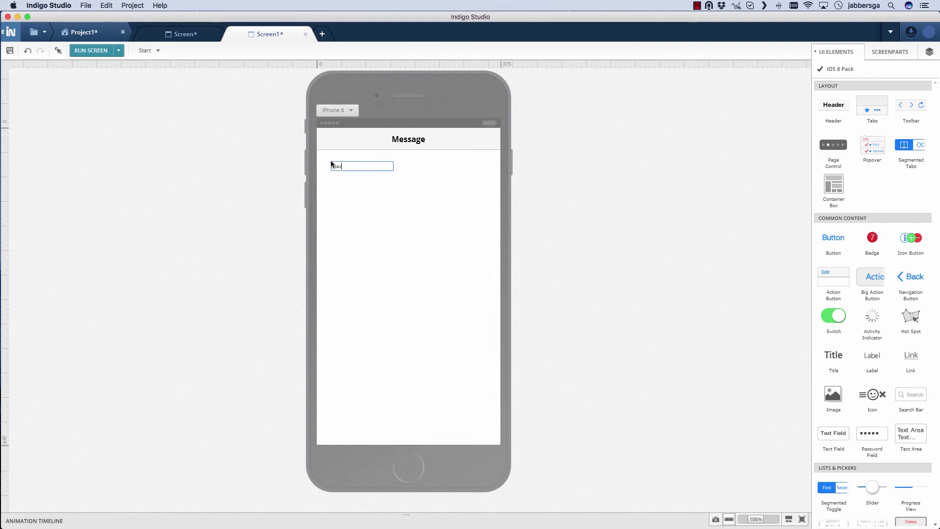
text(k)
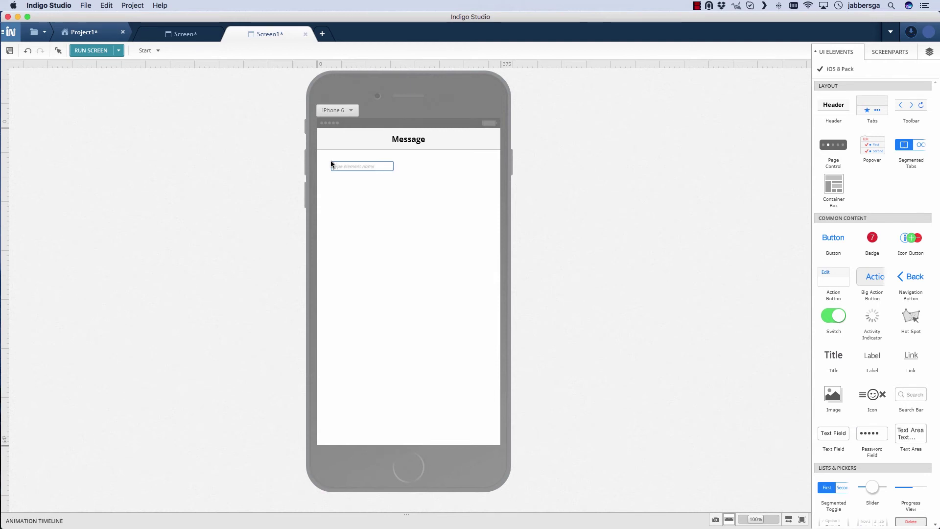
key(Return)
drag(333, 163, 332, 141)
click(337, 202)
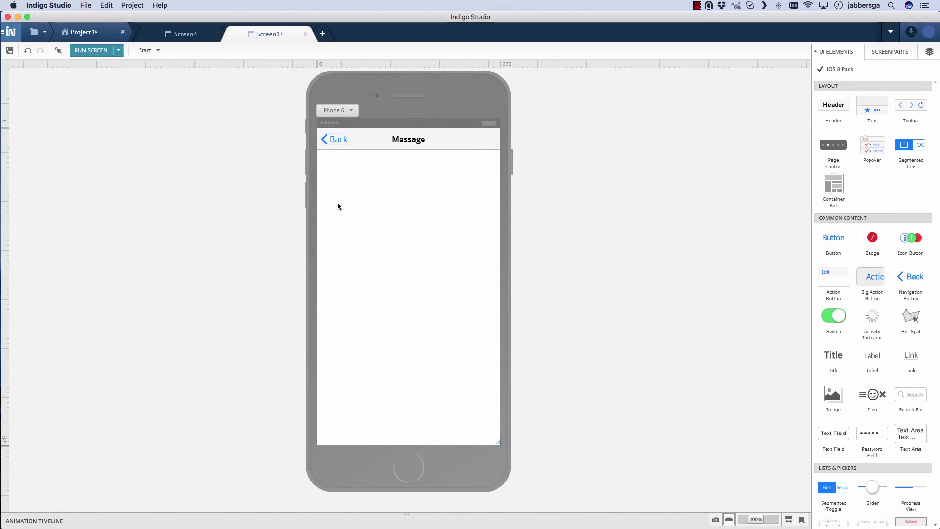
click(339, 138)
Make tapping the Back button go back, then return to the Home screen.
click(430, 171)
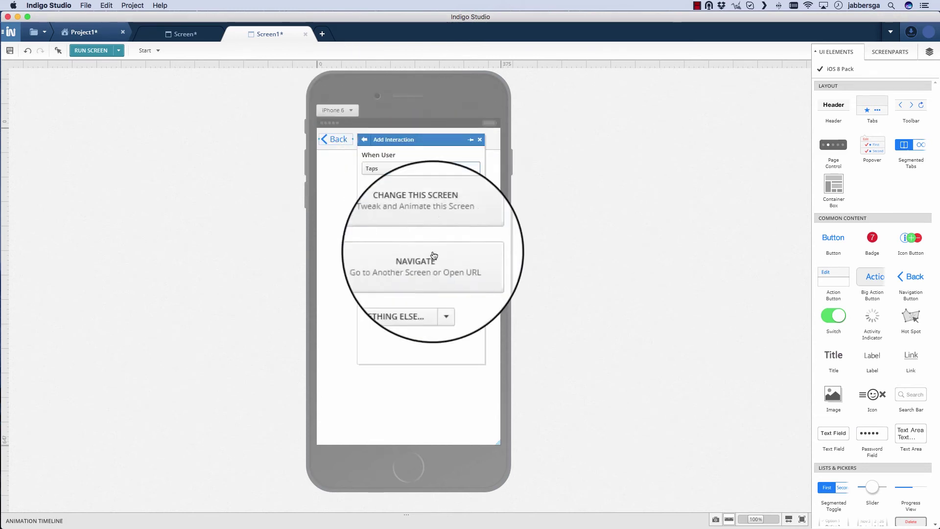
click(412, 294)
click(387, 308)
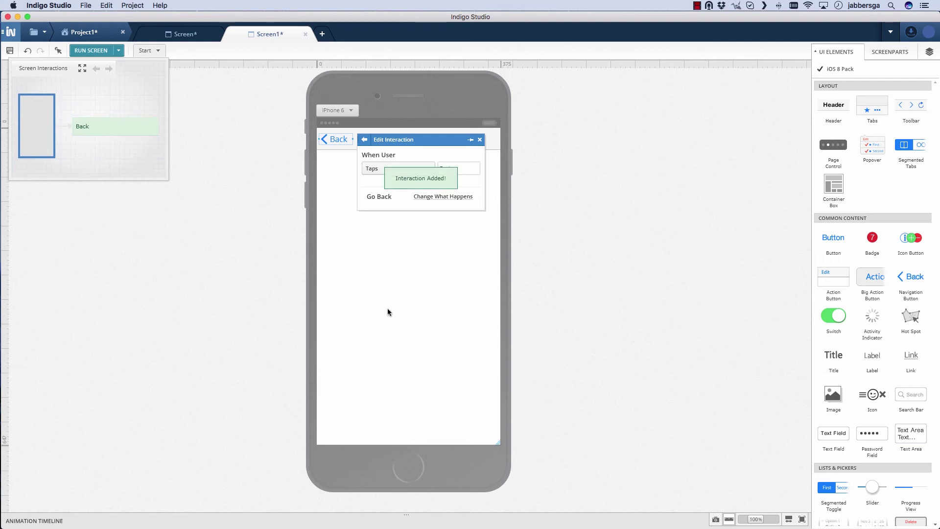
click(264, 277)
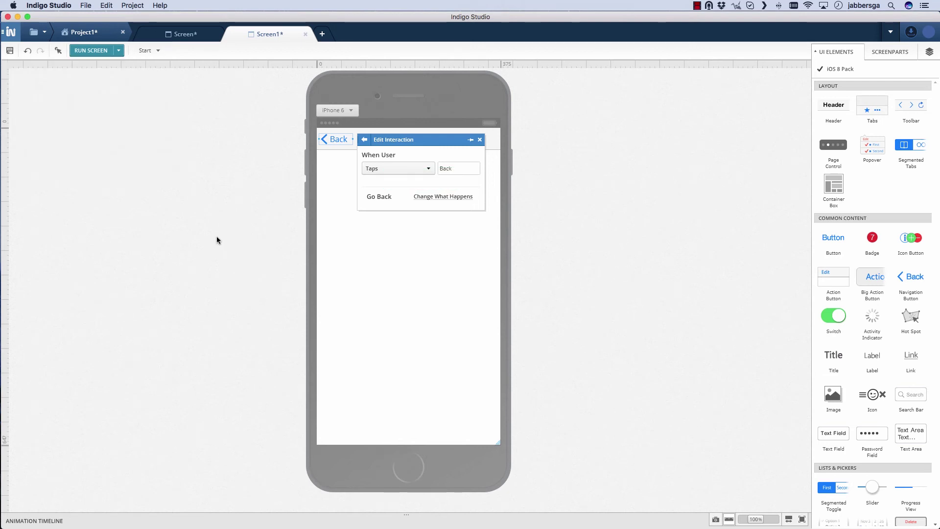
click(178, 36)
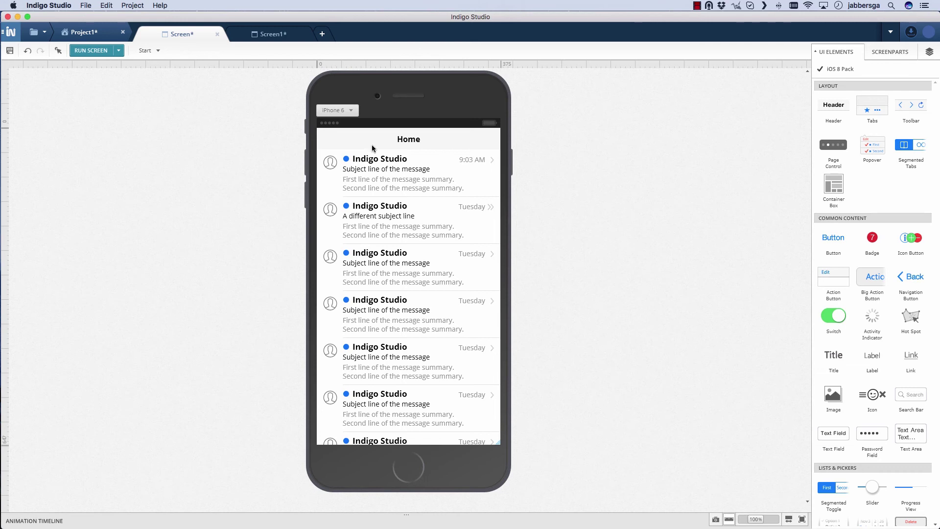
Set the first row's navigation to Screen1 to use a Push transition.
click(429, 170)
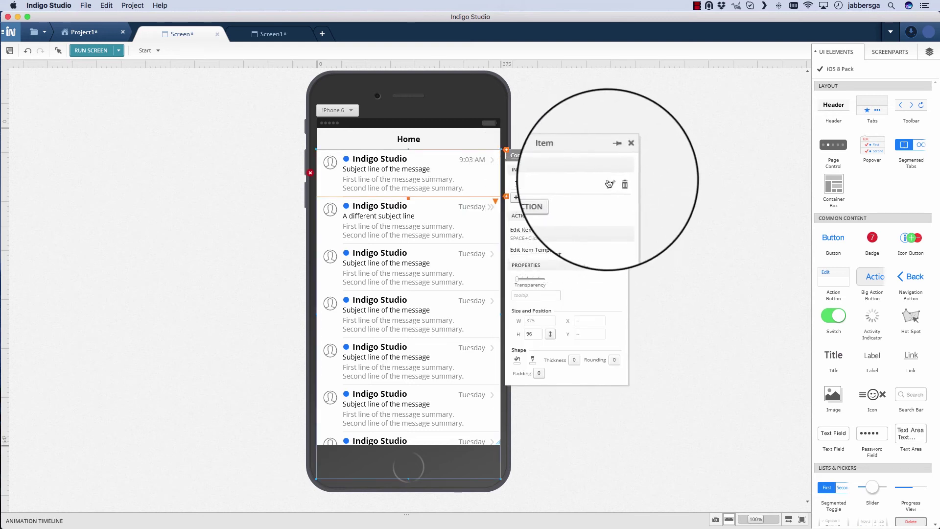
click(608, 183)
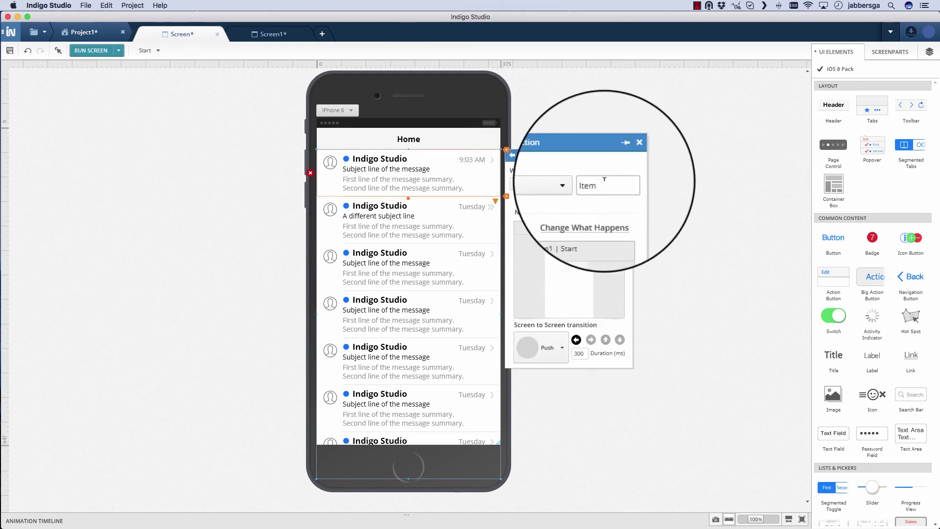
click(563, 339)
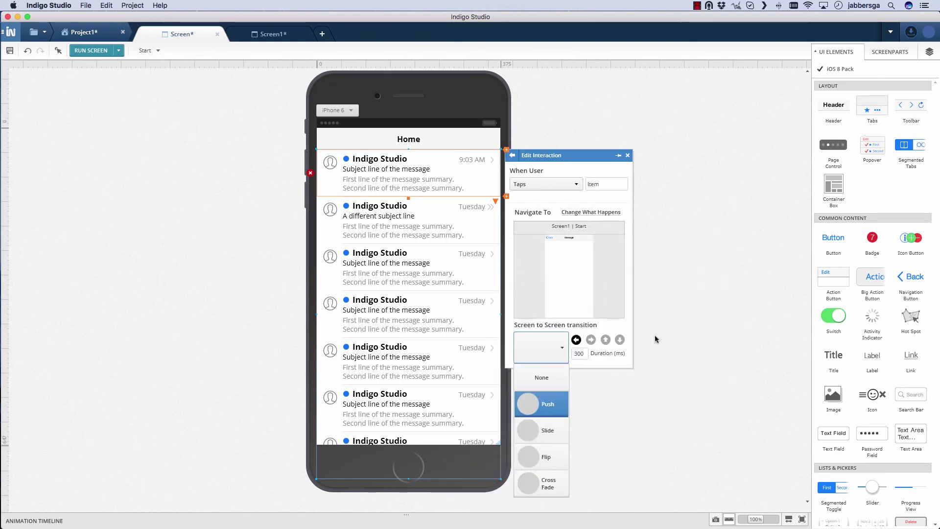
click(654, 335)
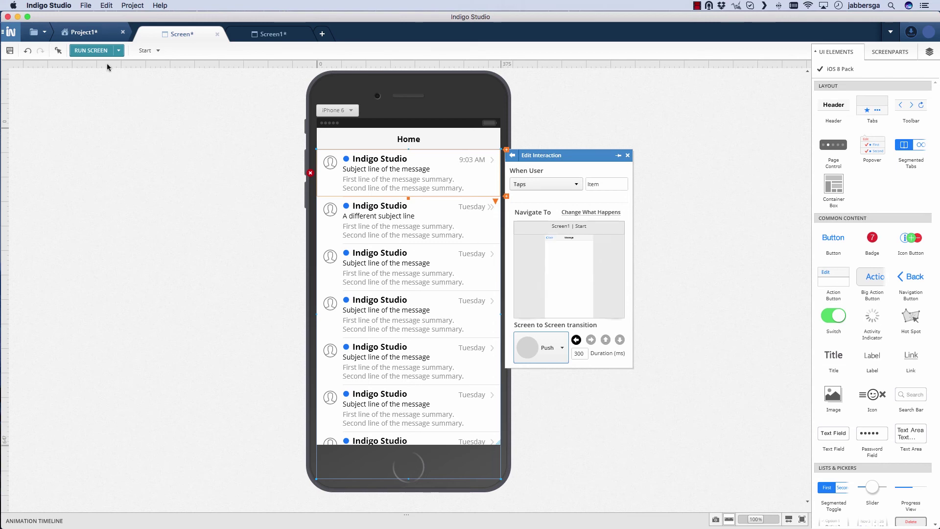
Preview the Home screen, tap the first message to open Message, then tap Back.
click(92, 49)
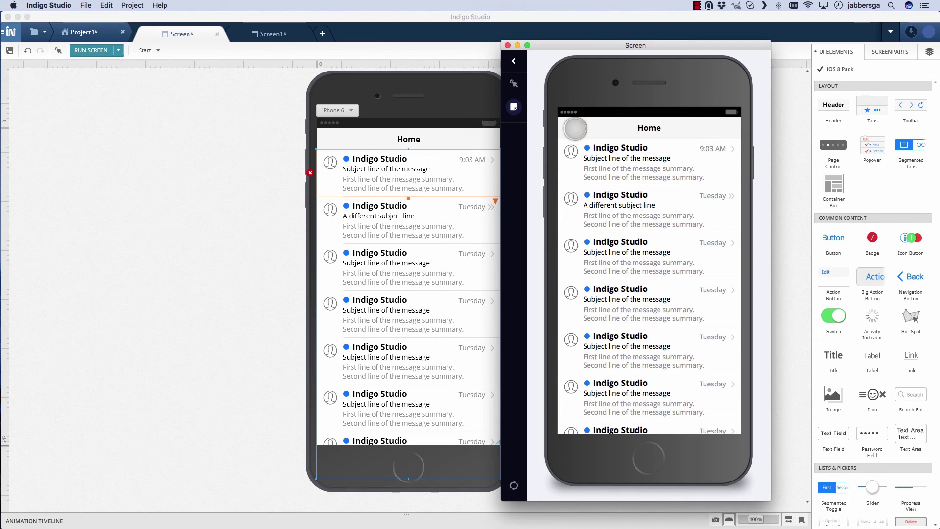
click(642, 154)
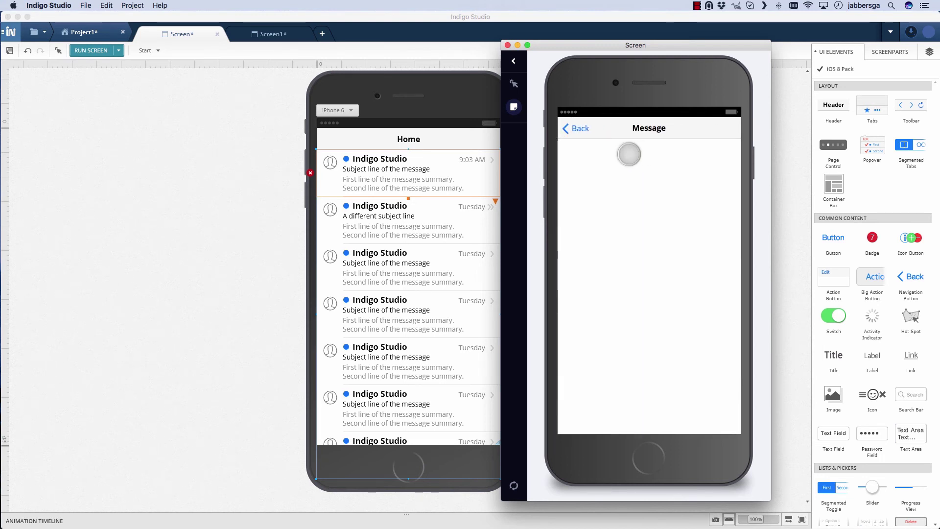
click(573, 129)
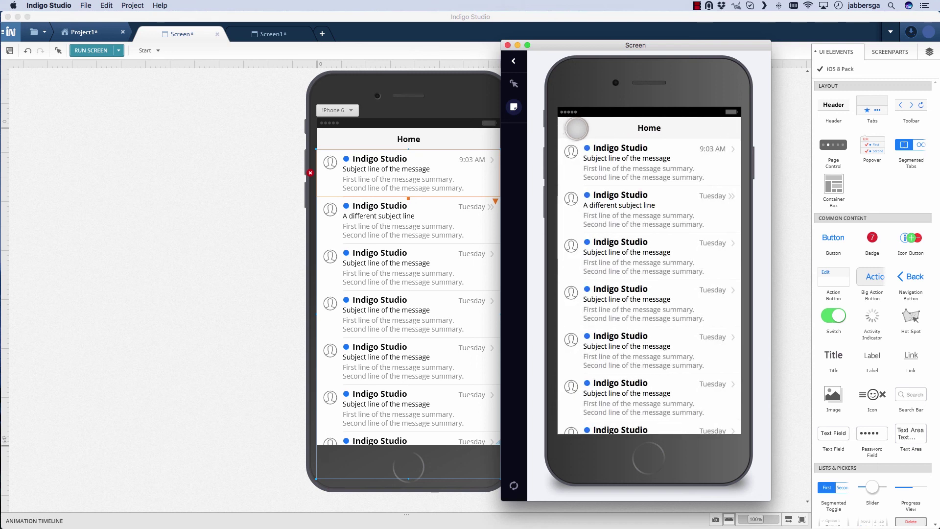